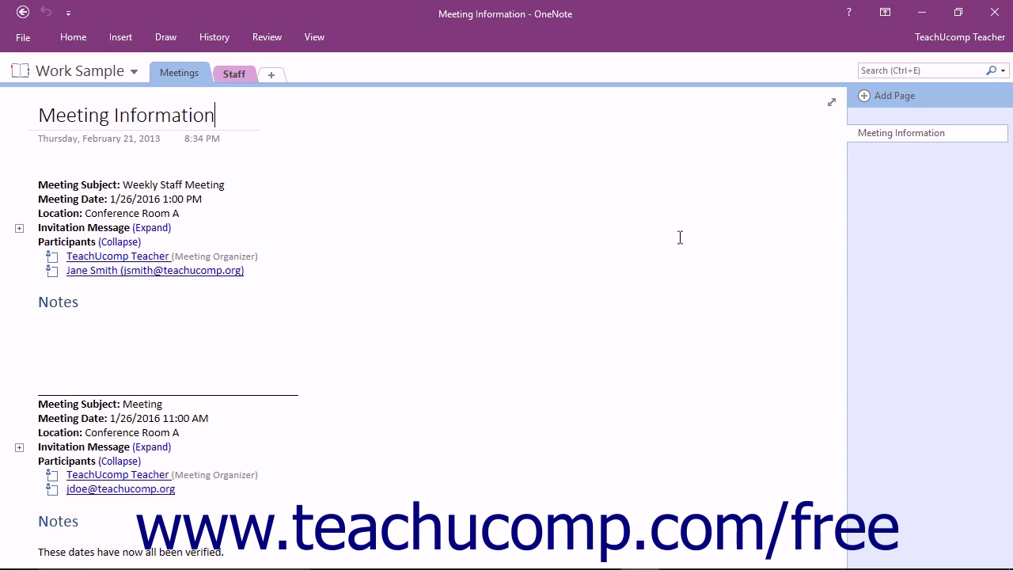
- Open the notebook drop-down to show the Personal and Work Sample notebooks
{"action": "left_click", "coordinate": [131, 71]}
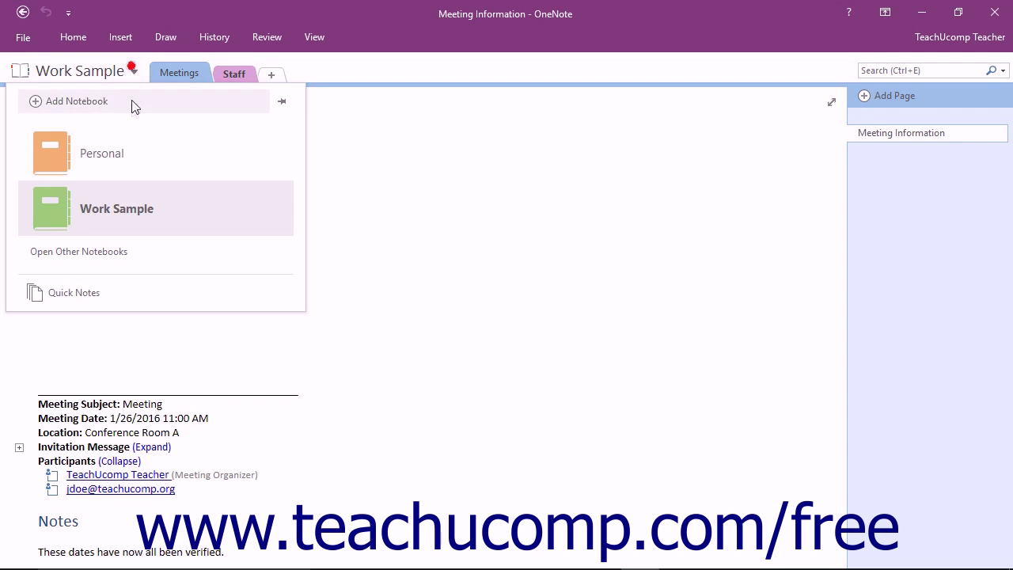
- Switch to the Personal notebook, then back to the Work Sample notebook
{"action": "left_click", "coordinate": [131, 153]}
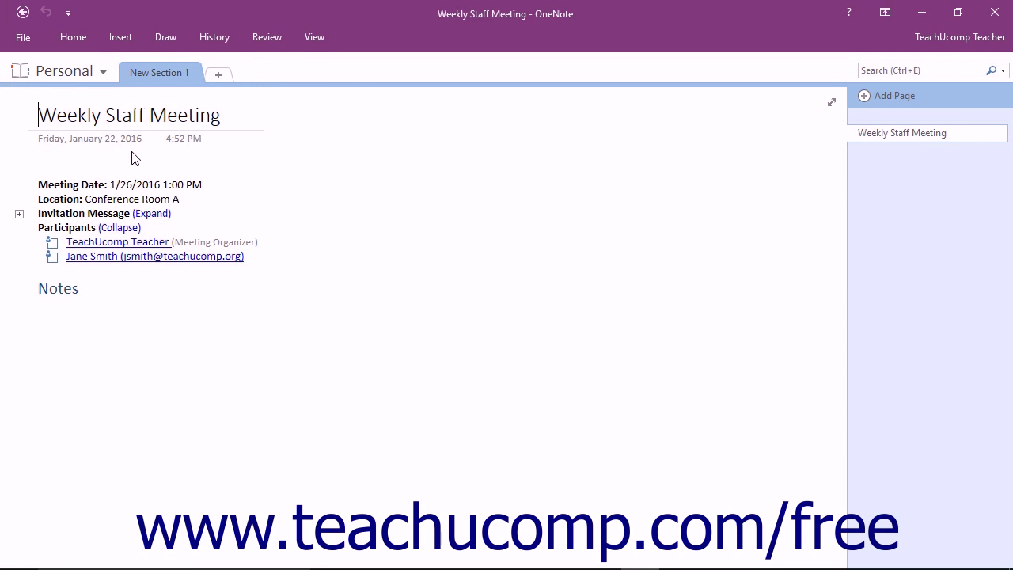
{"action": "left_click", "coordinate": [101, 74]}
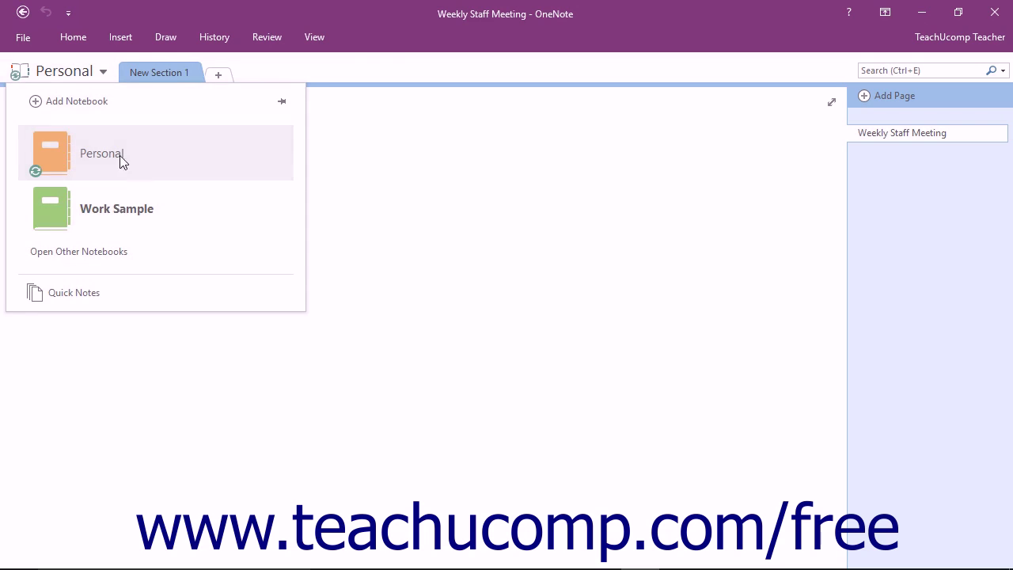
{"action": "left_click", "coordinate": [151, 219]}
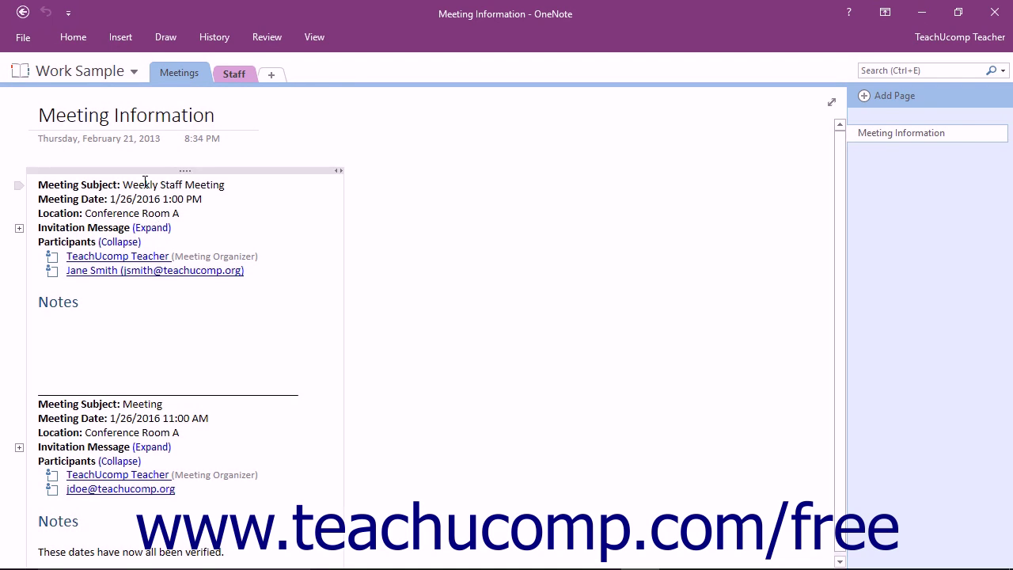
- Open and close the notebook list, then select the Meeting Information page
{"action": "left_click", "coordinate": [133, 73]}
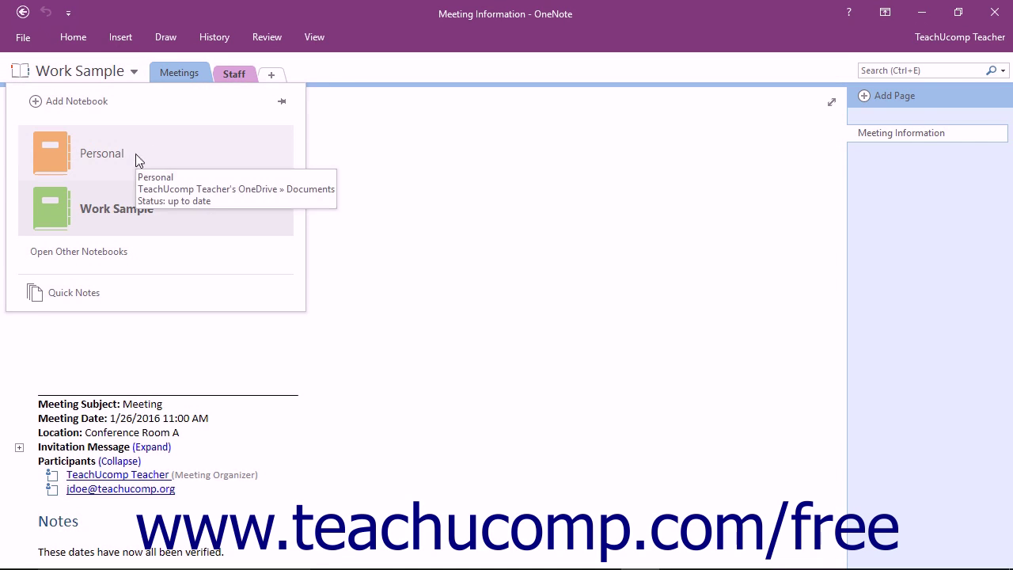
{"action": "left_click", "coordinate": [146, 210]}
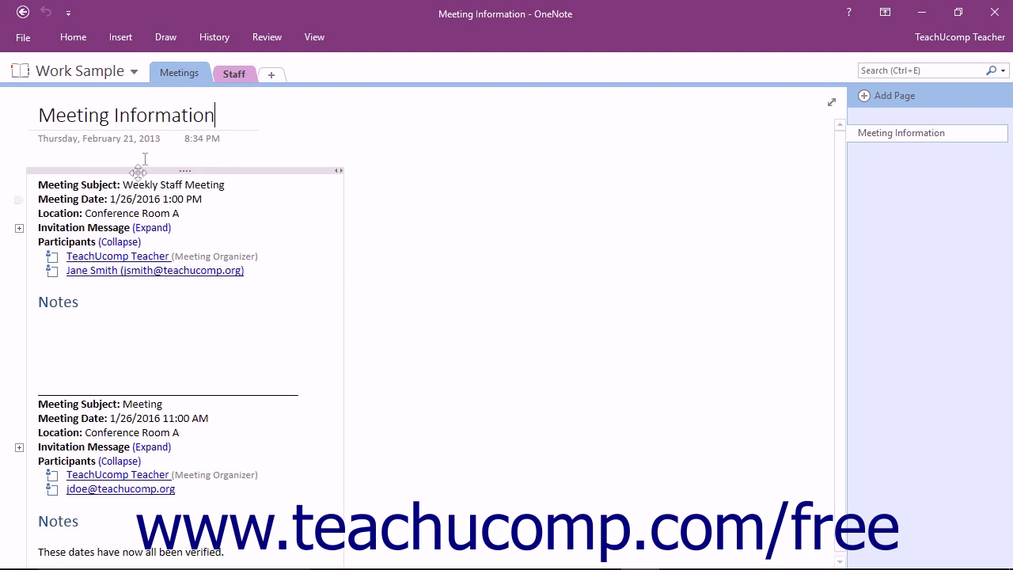
{"action": "left_click", "coordinate": [181, 74]}
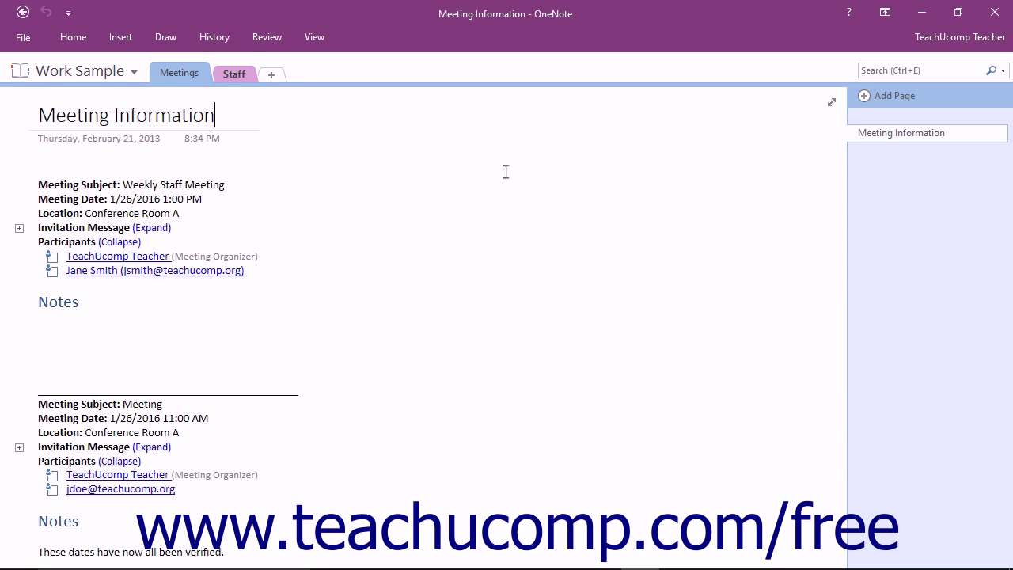
{"action": "left_click", "coordinate": [900, 136]}
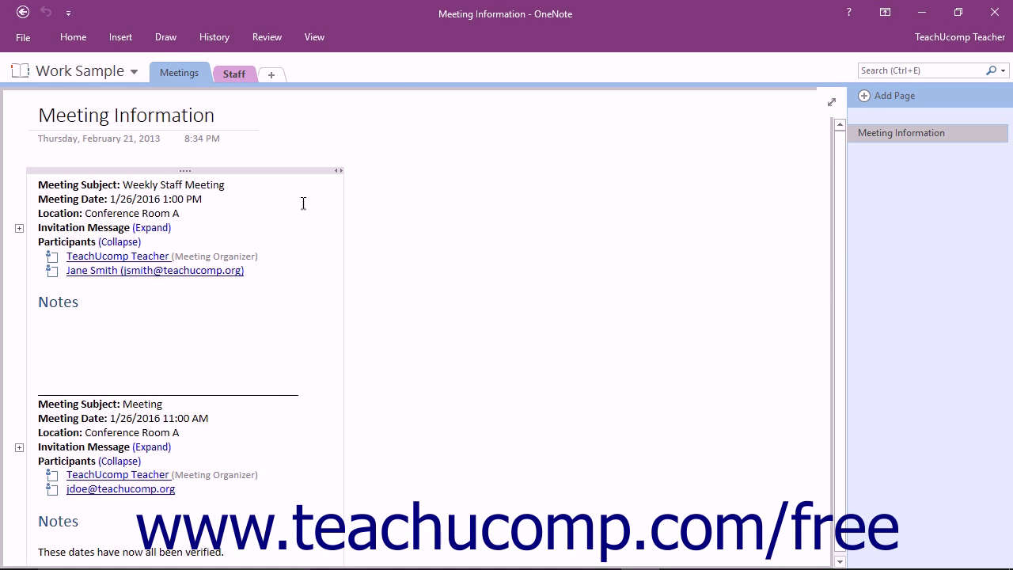
- Reselect Work Sample from the notebook list, then reopen the list
{"action": "left_click", "coordinate": [135, 73]}
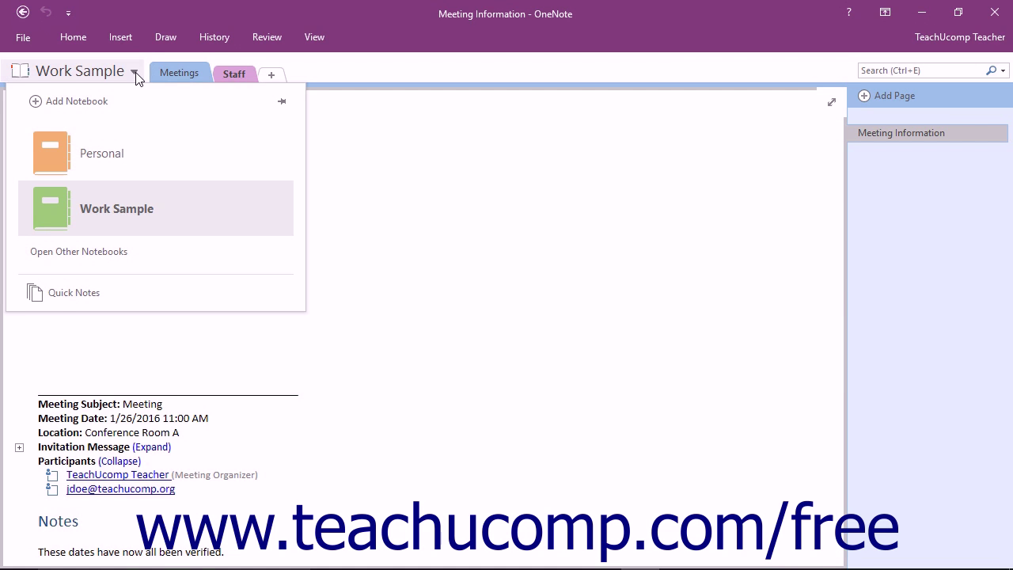
{"action": "left_click", "coordinate": [140, 203]}
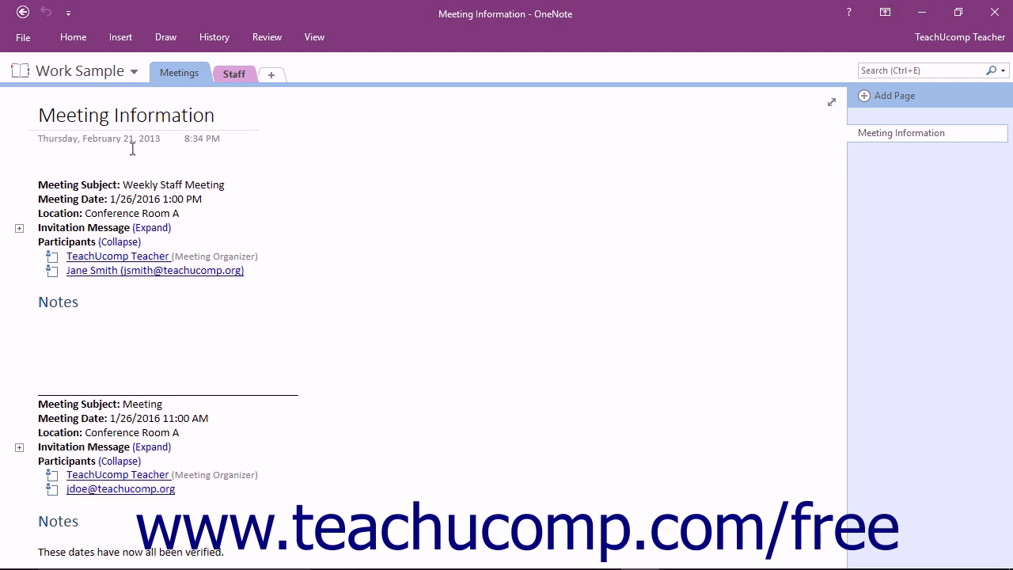
{"action": "left_click", "coordinate": [131, 73]}
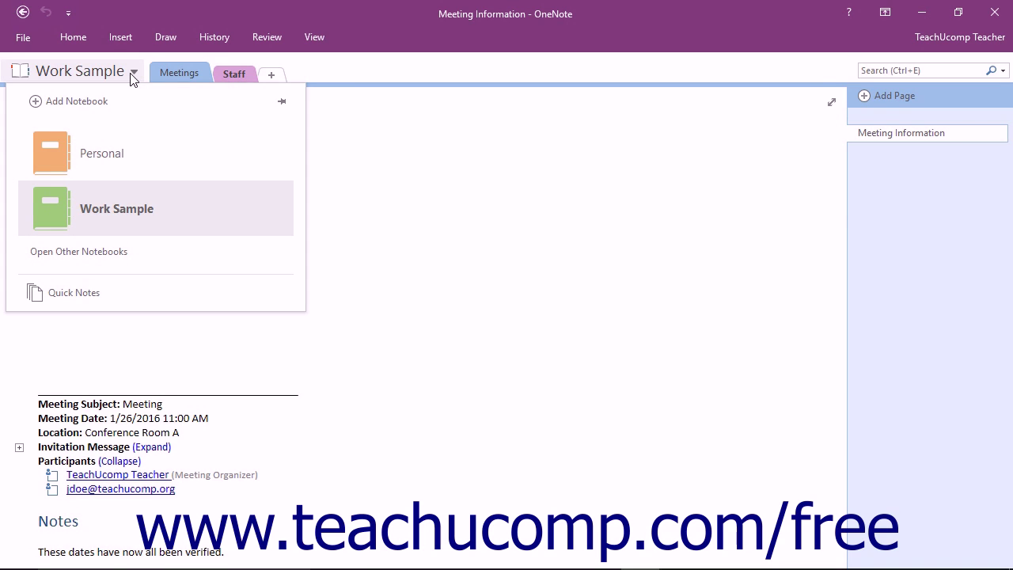
- Pin the notebook pane to the side, switch to Personal, then back to Work Sample
{"action": "left_click", "coordinate": [284, 101]}
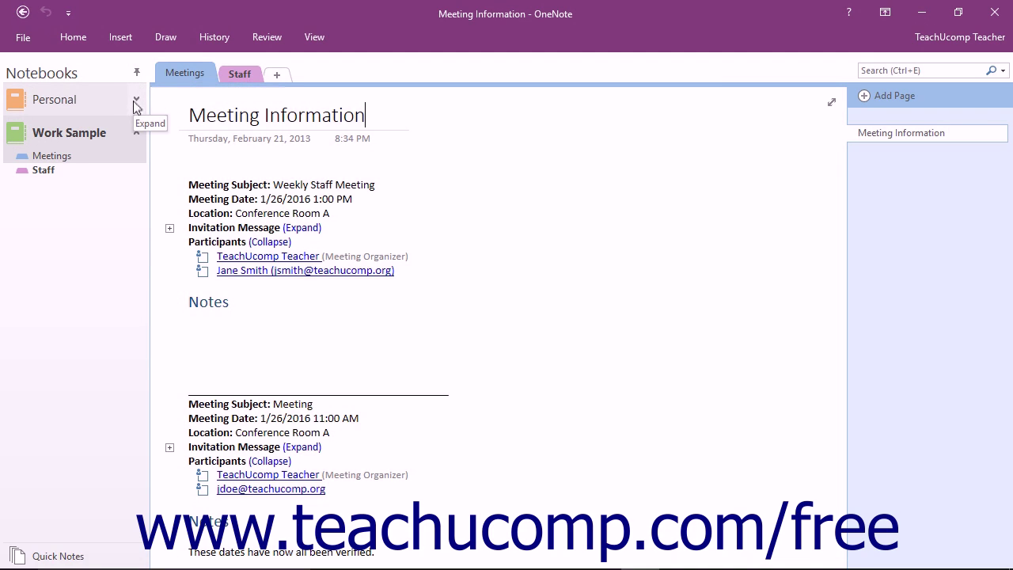
{"action": "left_click", "coordinate": [136, 132]}
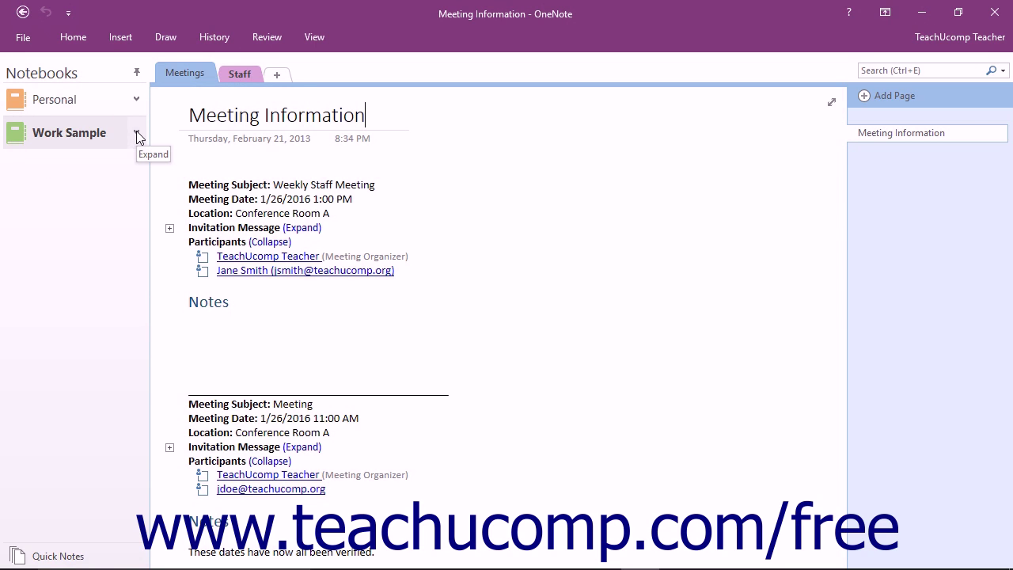
{"action": "left_click", "coordinate": [109, 113]}
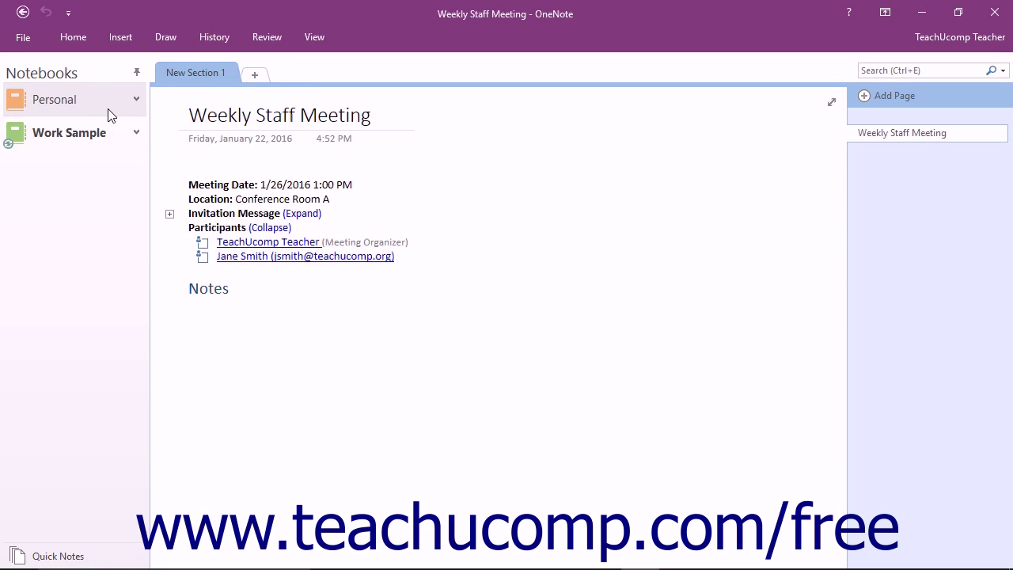
{"action": "left_click", "coordinate": [103, 138]}
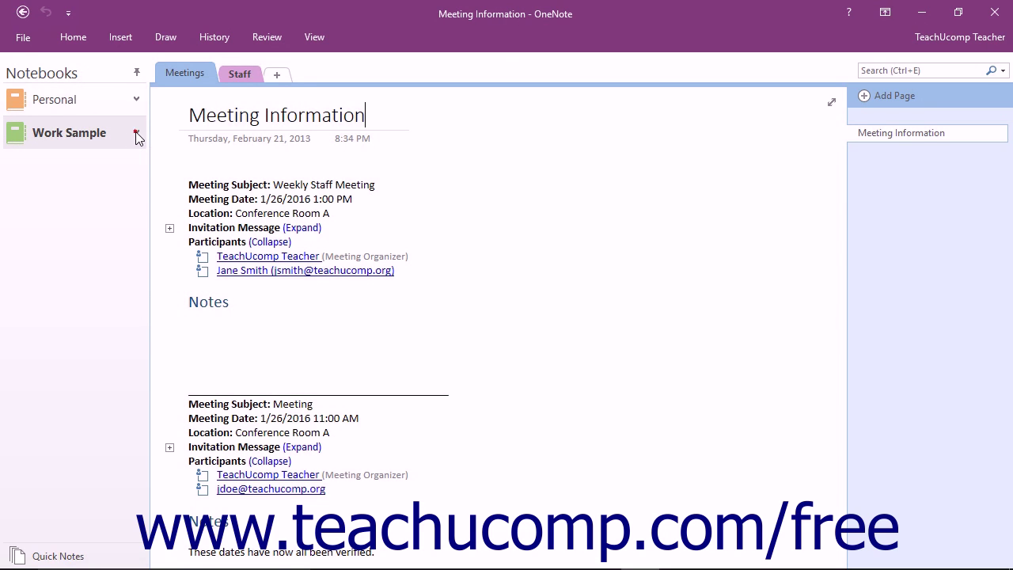
- Expand and collapse Work Sample's sections, open Meetings, then unpin the notebook pane
{"action": "left_click", "coordinate": [135, 133]}
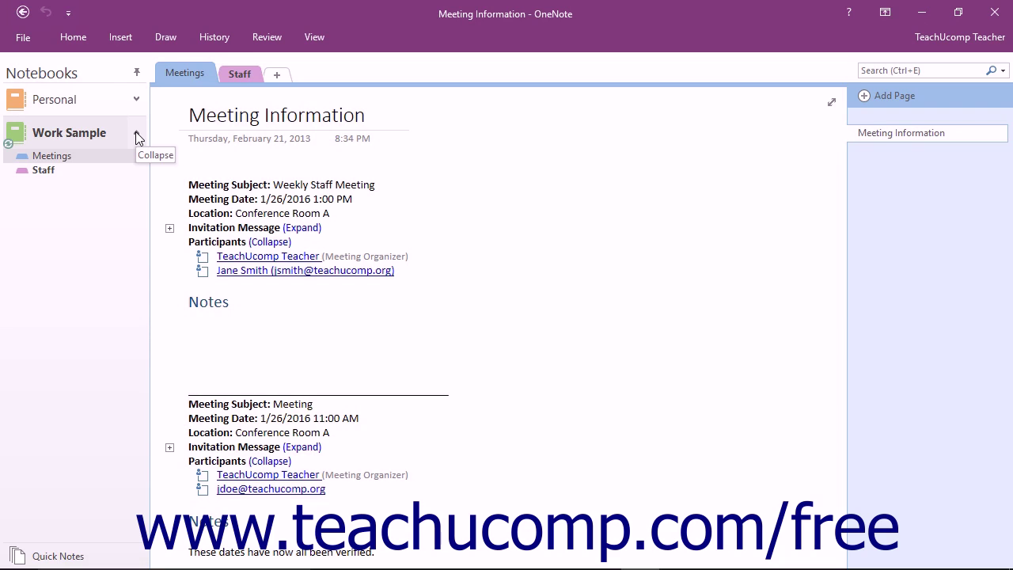
{"action": "left_click", "coordinate": [135, 133]}
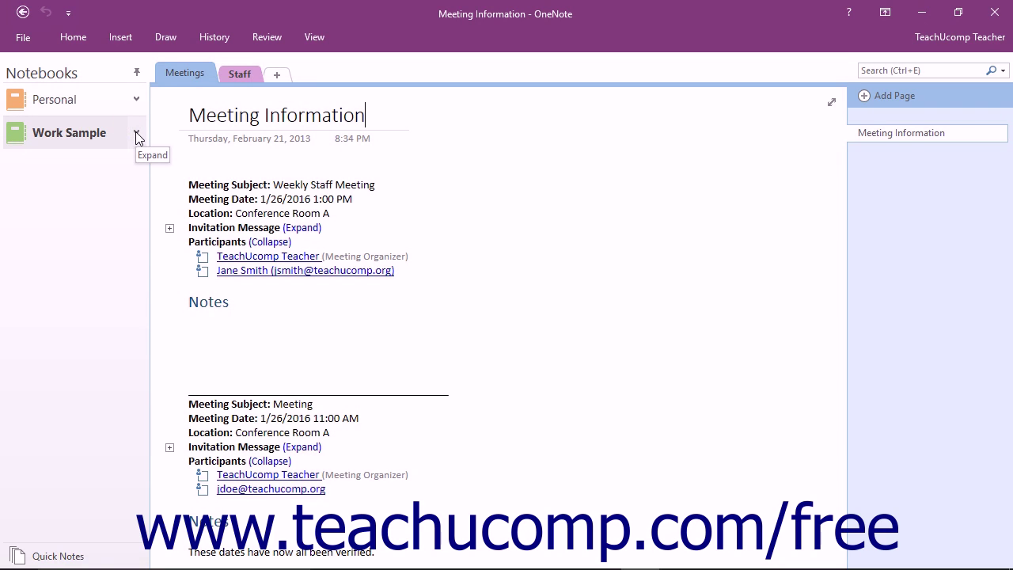
{"action": "left_click", "coordinate": [135, 133]}
{"action": "left_click", "coordinate": [110, 153]}
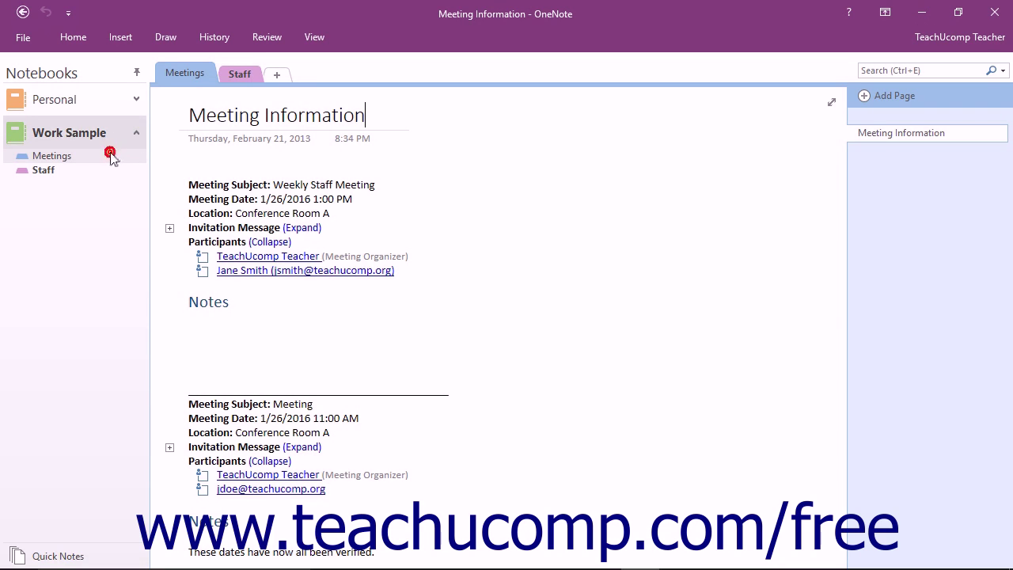
{"action": "left_click", "coordinate": [137, 132]}
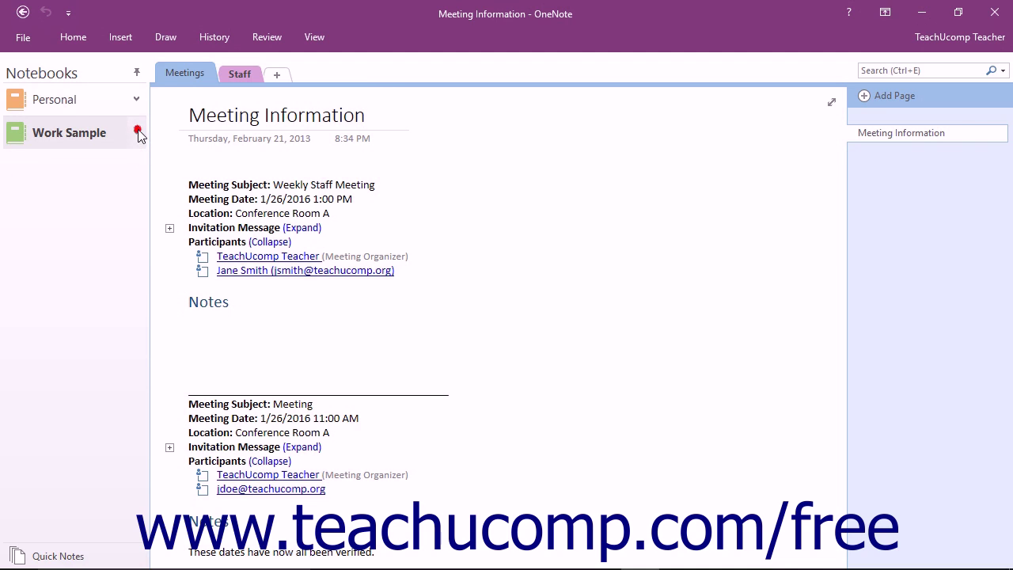
{"action": "left_click", "coordinate": [136, 72]}
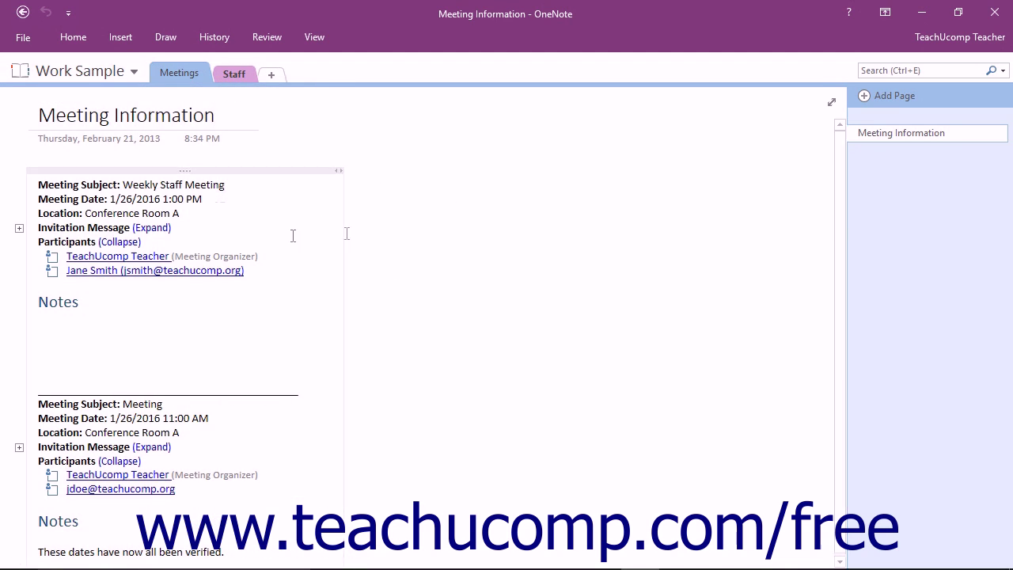
- View the Staff section, then return to the Meetings section's Meeting Information page
{"action": "left_click", "coordinate": [259, 220]}
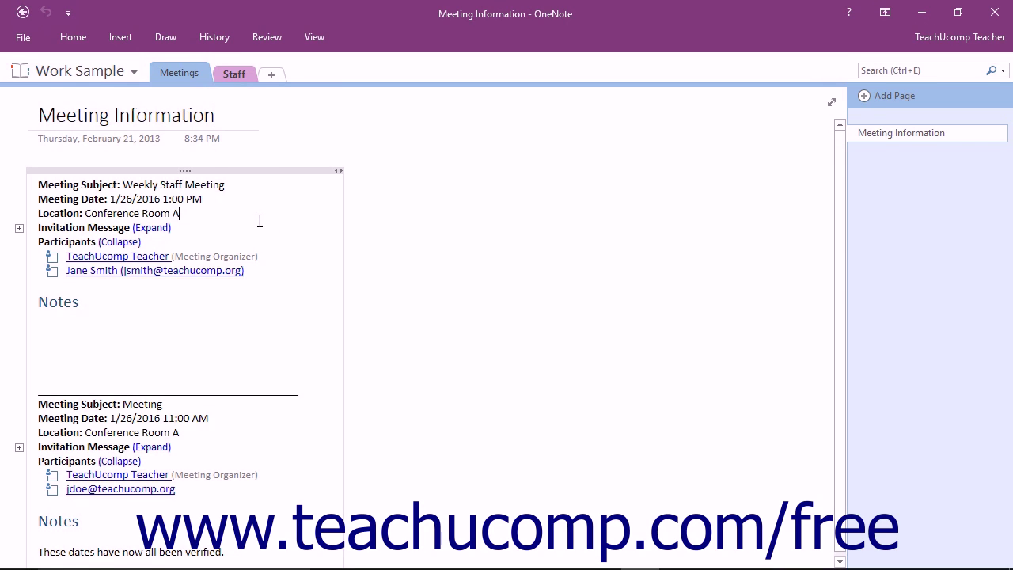
{"action": "left_click", "coordinate": [172, 114]}
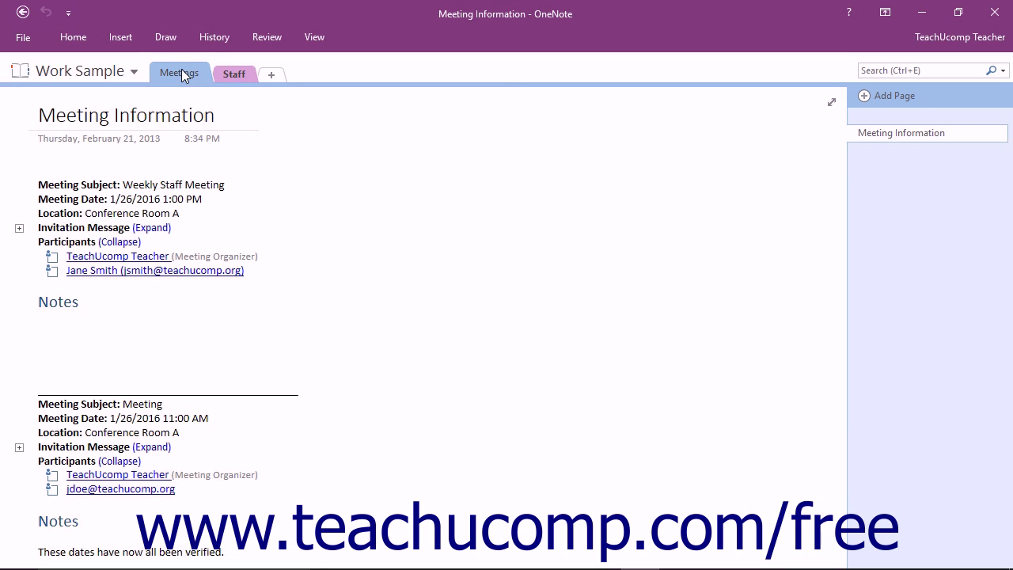
{"action": "left_click", "coordinate": [241, 75]}
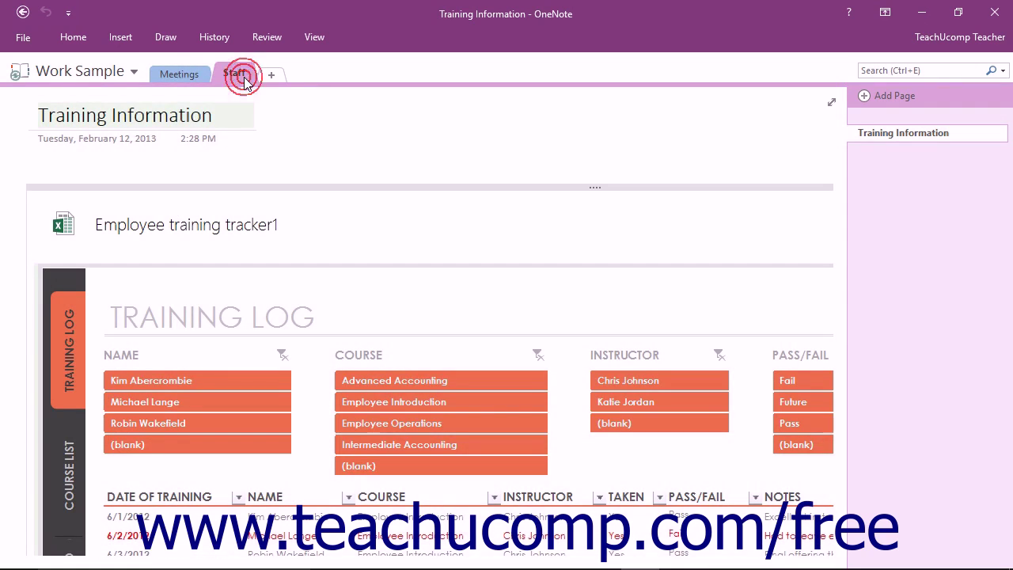
{"action": "left_click", "coordinate": [189, 76]}
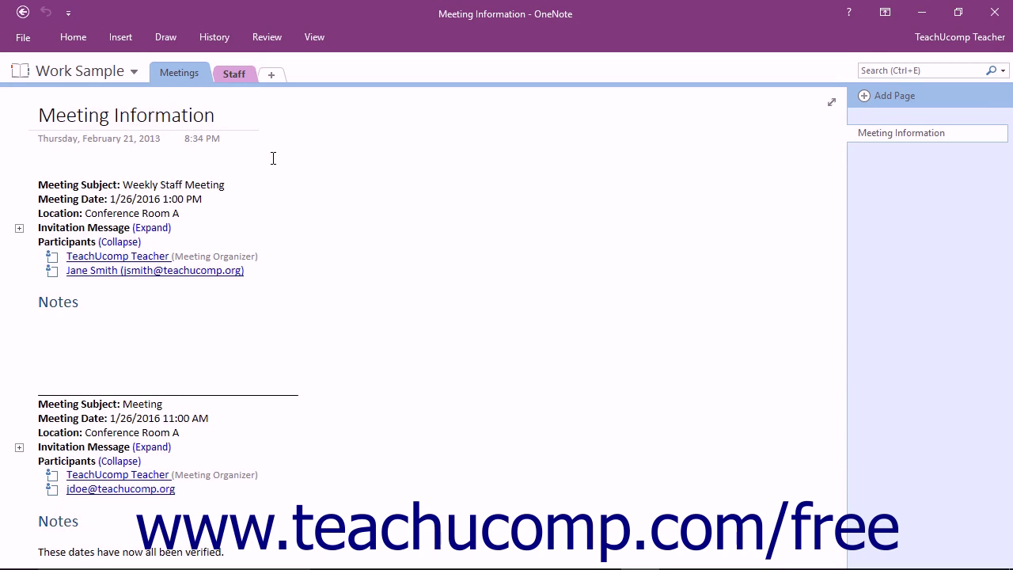
{"action": "left_click", "coordinate": [932, 135]}
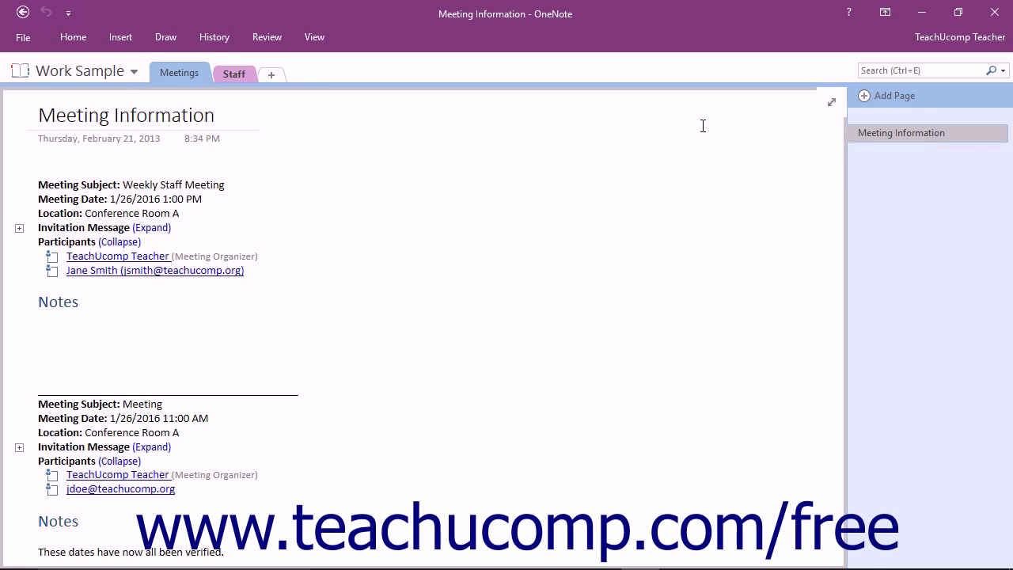
- Browse the Home, Insert, Draw and History tabs, then collapse the ribbon and peek at Home
{"action": "left_click", "coordinate": [83, 37]}
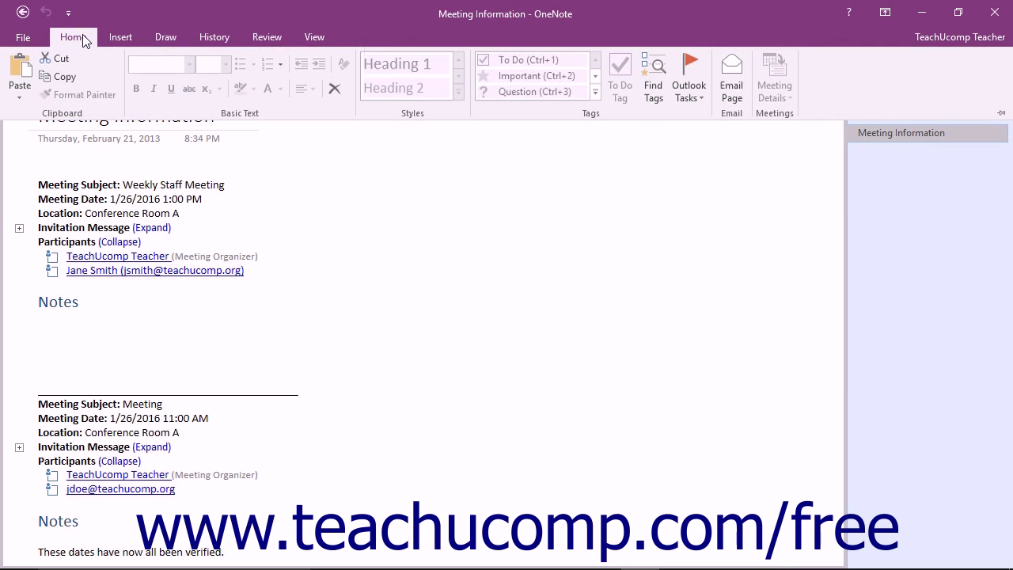
{"action": "left_click", "coordinate": [121, 37]}
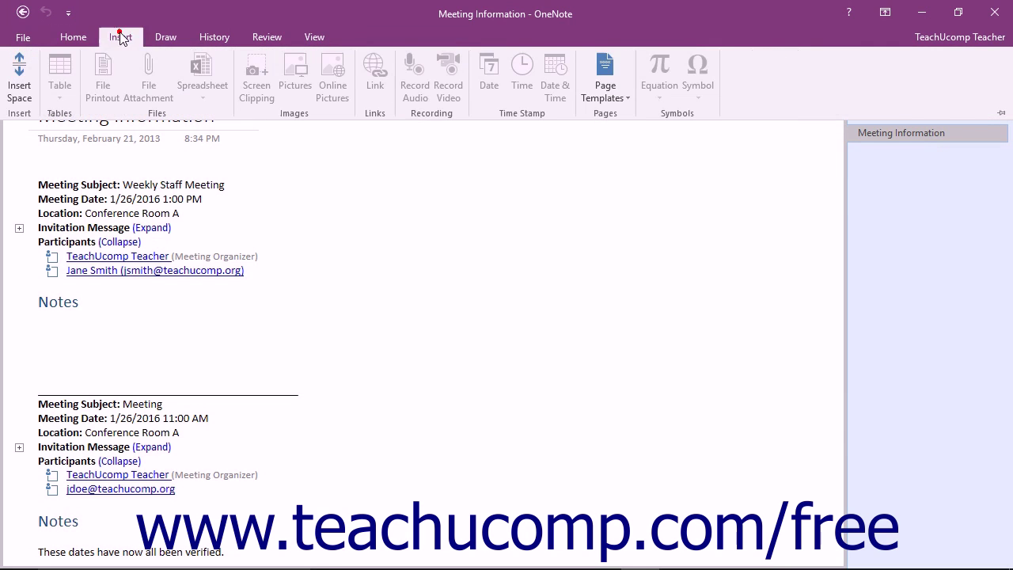
{"action": "left_click", "coordinate": [168, 37]}
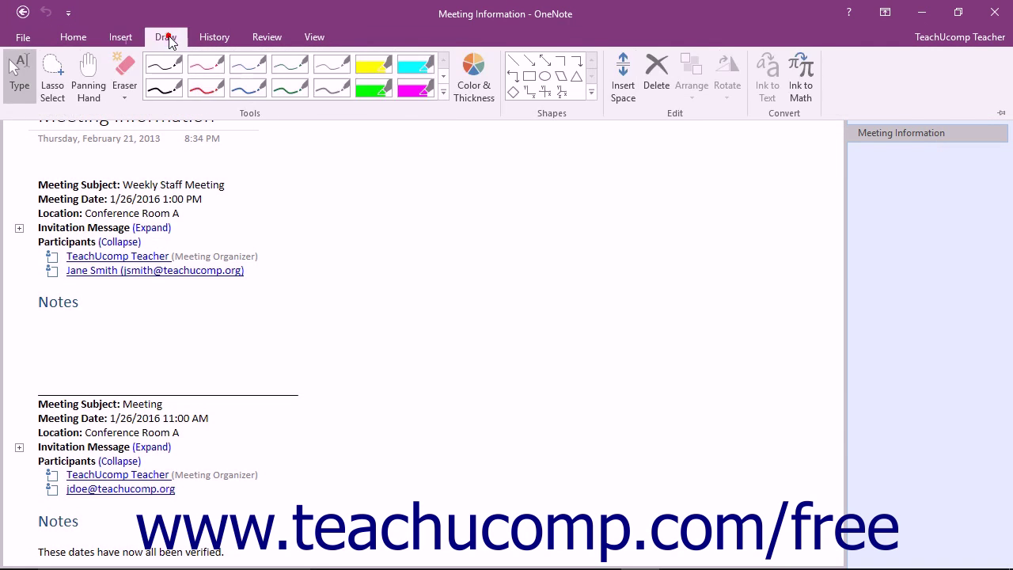
{"action": "left_click", "coordinate": [223, 40]}
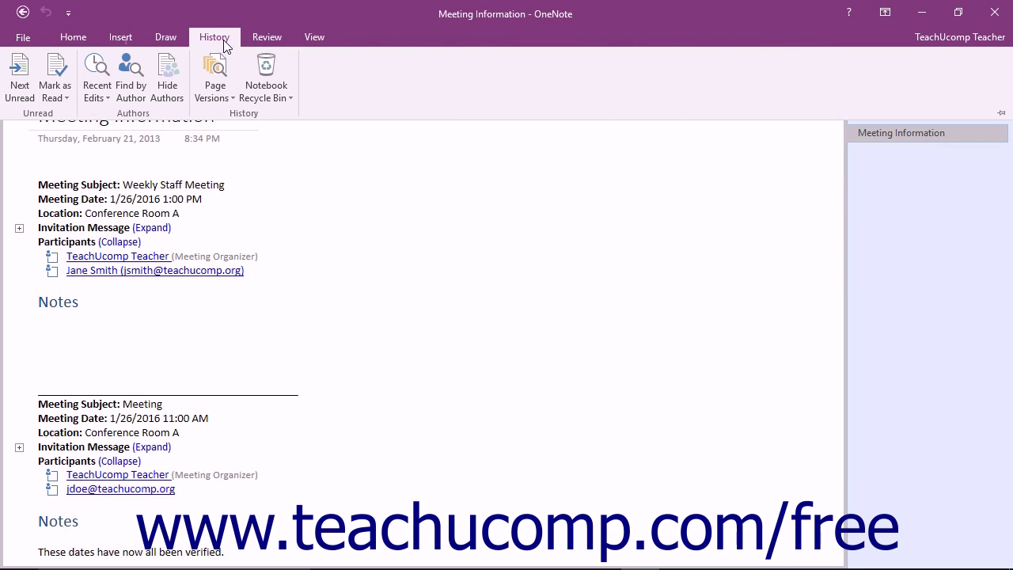
{"action": "left_click", "coordinate": [76, 38]}
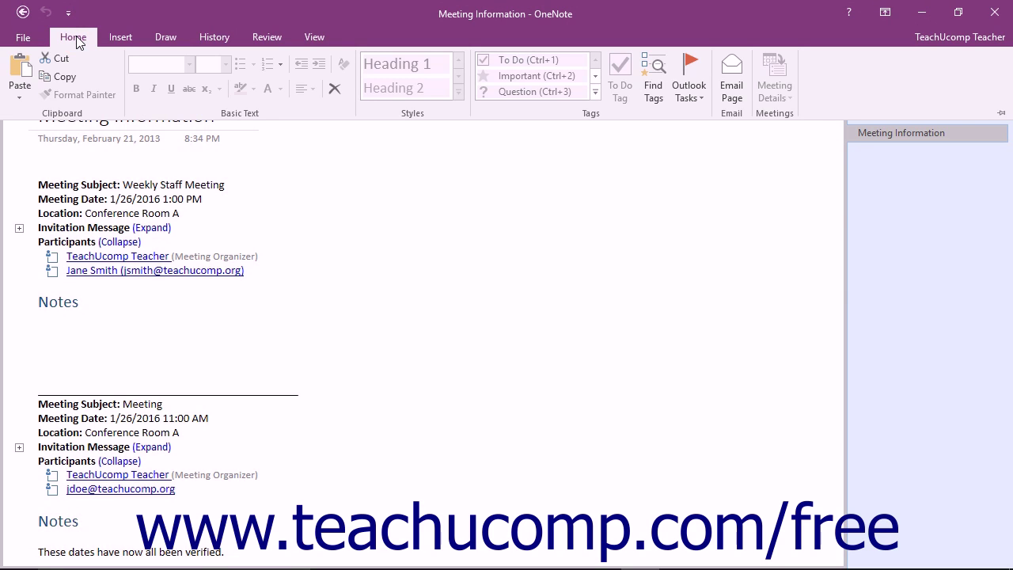
{"action": "double_click", "coordinate": [76, 37]}
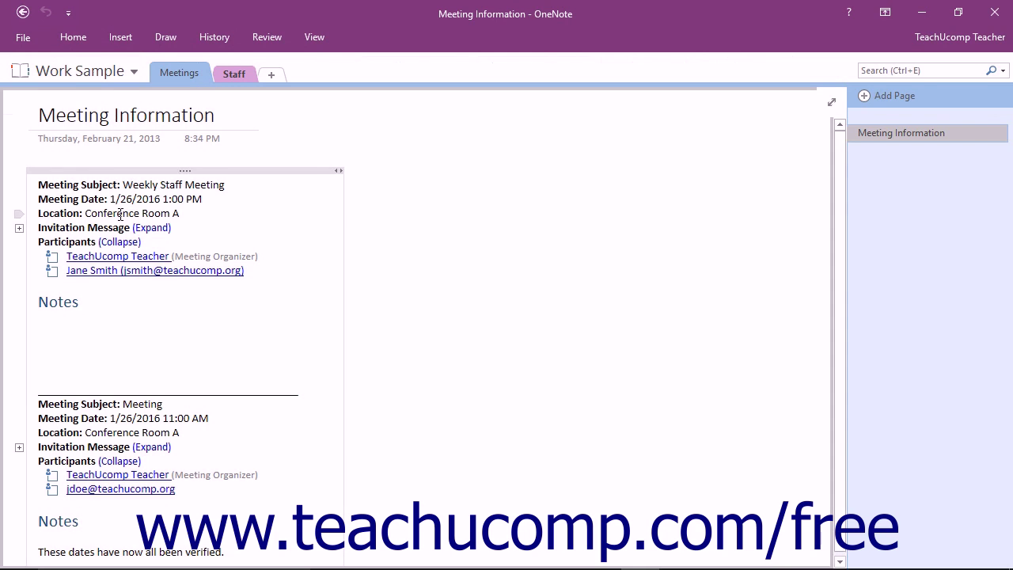
{"action": "left_click", "coordinate": [85, 41]}
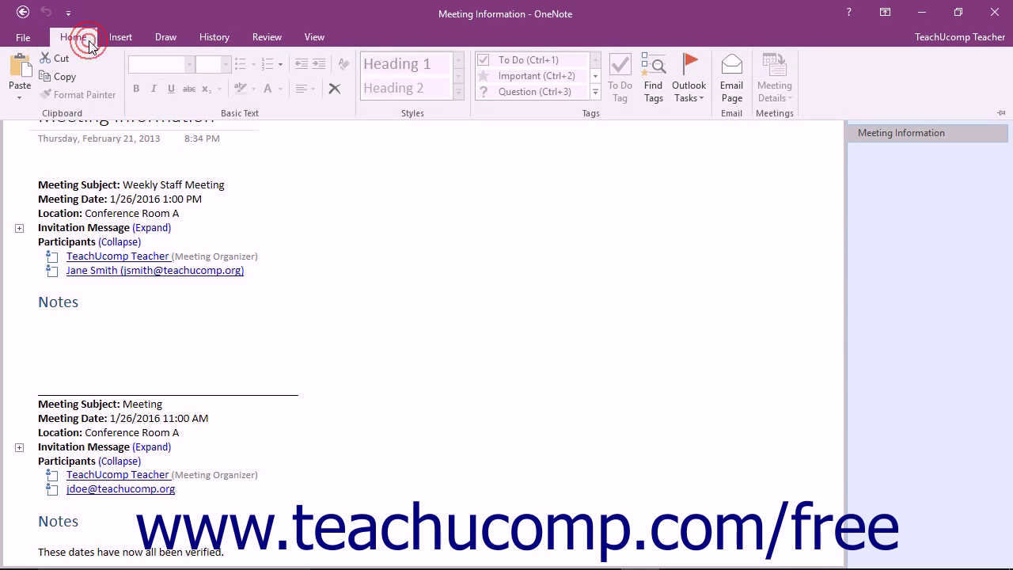
{"action": "left_click", "coordinate": [40, 35]}
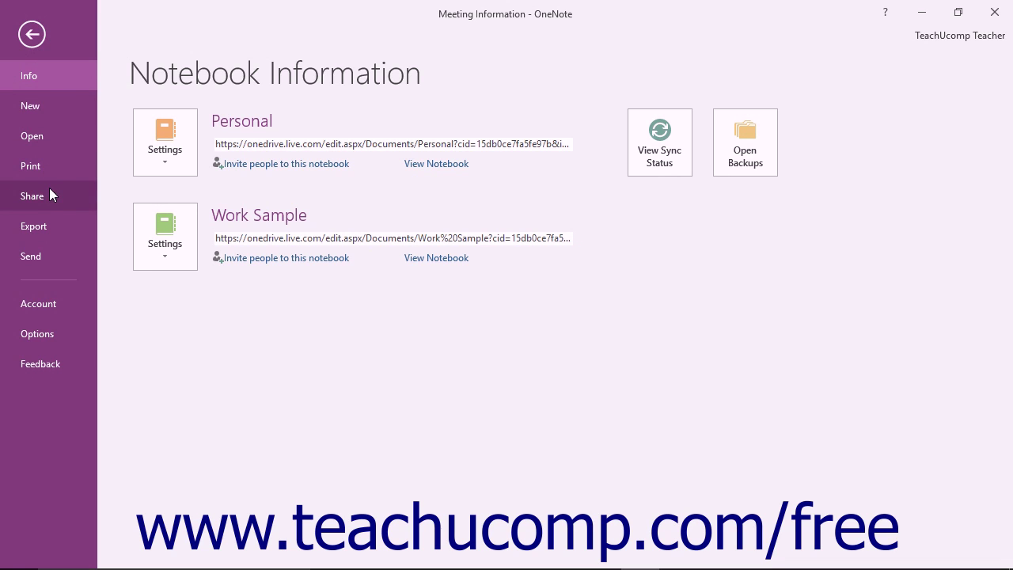
{"action": "left_click", "coordinate": [34, 33]}
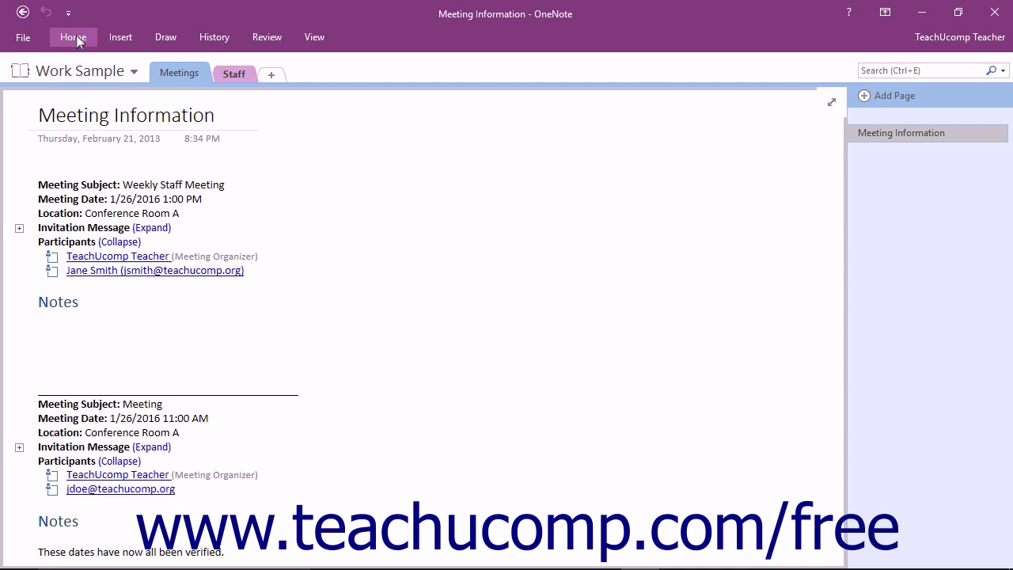
- Add the Touch/Mouse Mode command to the Quick Access Toolbar
{"action": "left_click", "coordinate": [72, 37]}
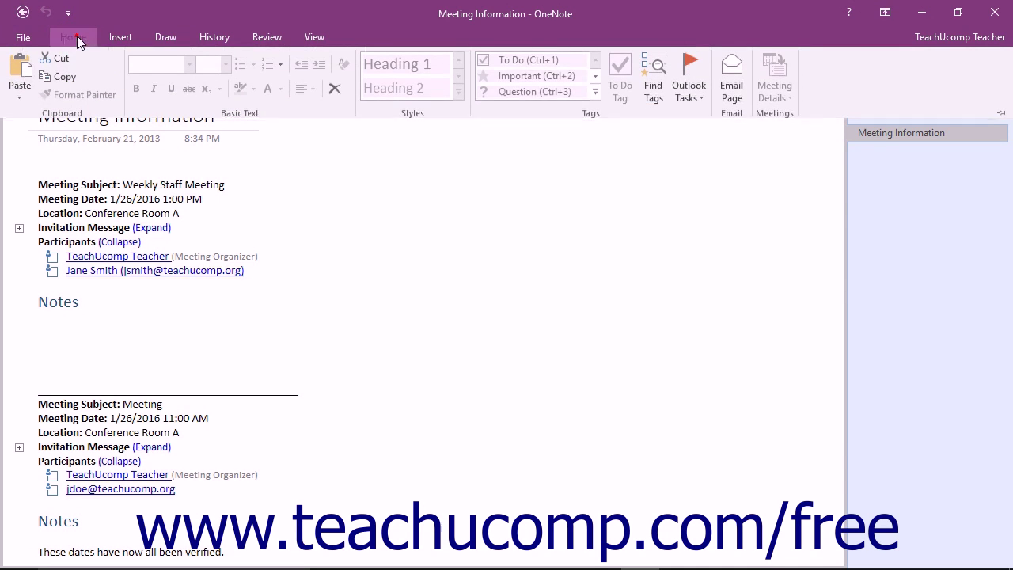
{"action": "left_click", "coordinate": [73, 37]}
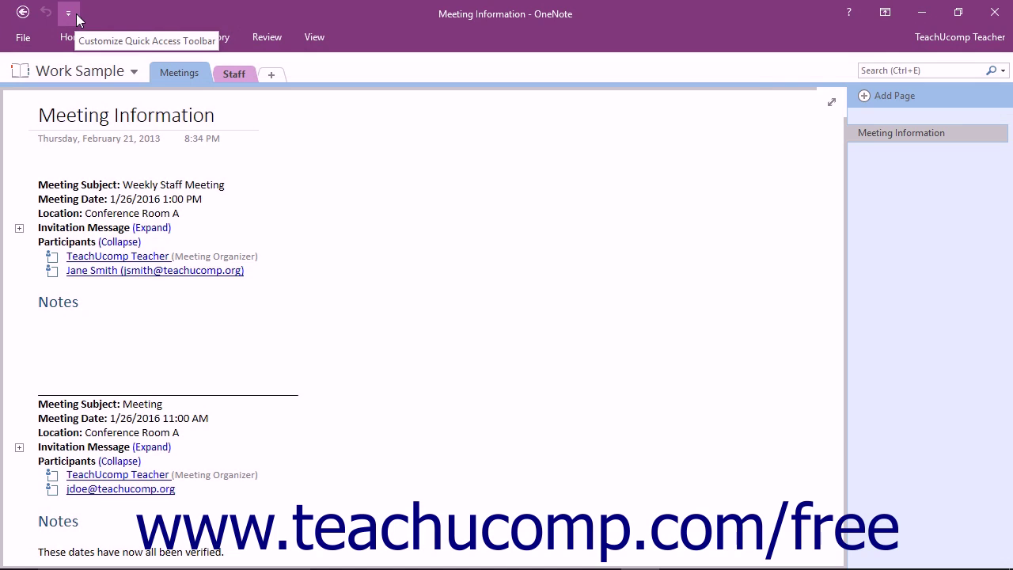
{"action": "left_click", "coordinate": [69, 14]}
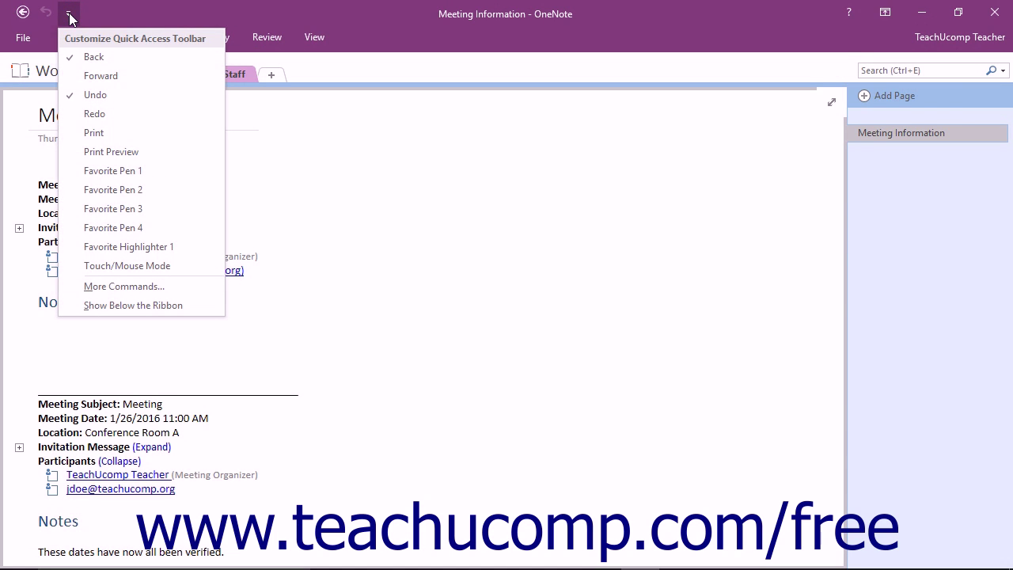
{"action": "left_click", "coordinate": [111, 264]}
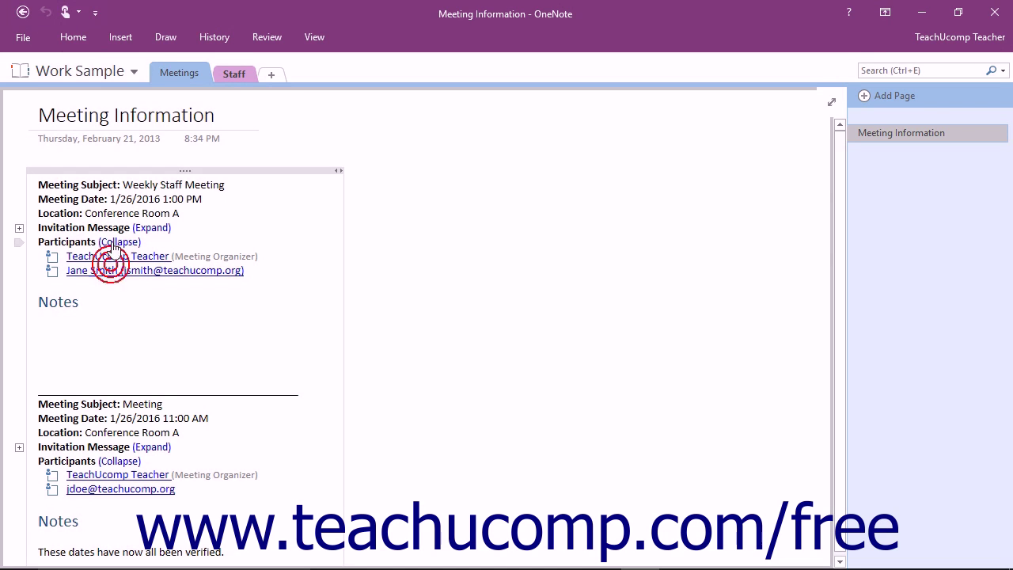
- Switch to Touch spacing with the new Touch/Mouse Mode button
{"action": "left_click", "coordinate": [67, 13]}
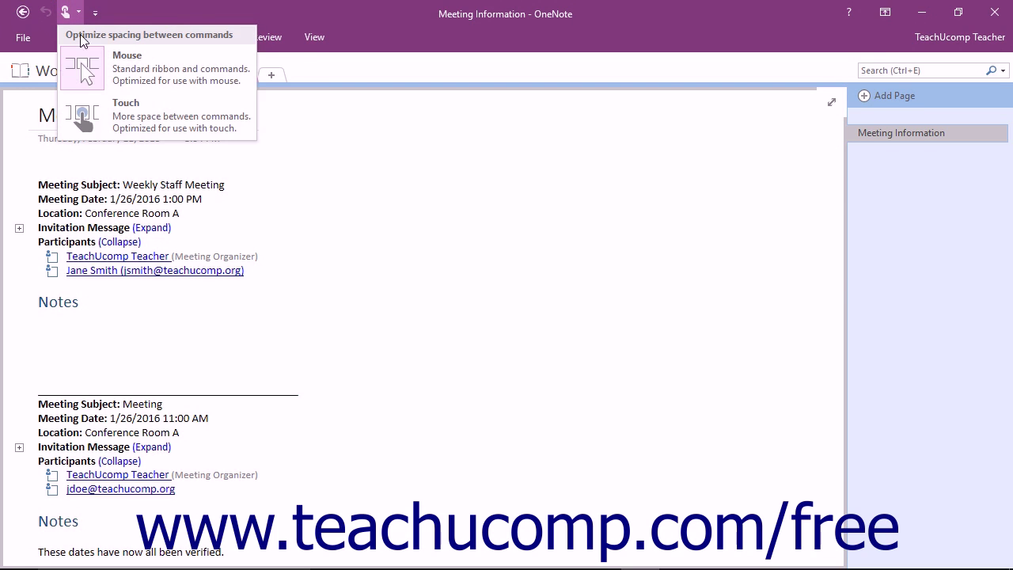
{"action": "left_click", "coordinate": [124, 118]}
{"action": "left_click", "coordinate": [79, 39]}
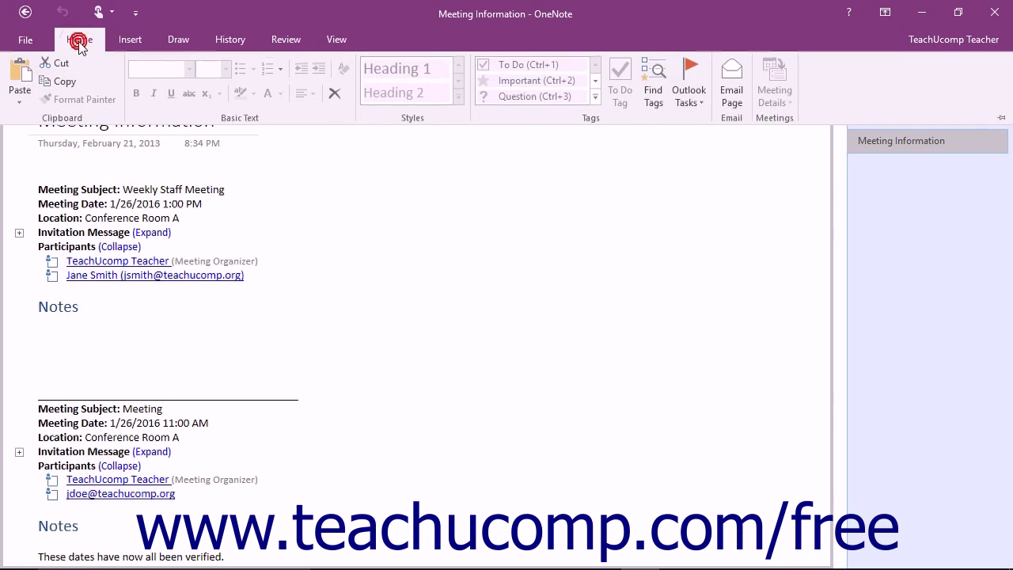
- Switch back to Mouse spacing and leave the Home ribbon collapsed
{"action": "left_click", "coordinate": [84, 41]}
{"action": "left_click", "coordinate": [99, 12]}
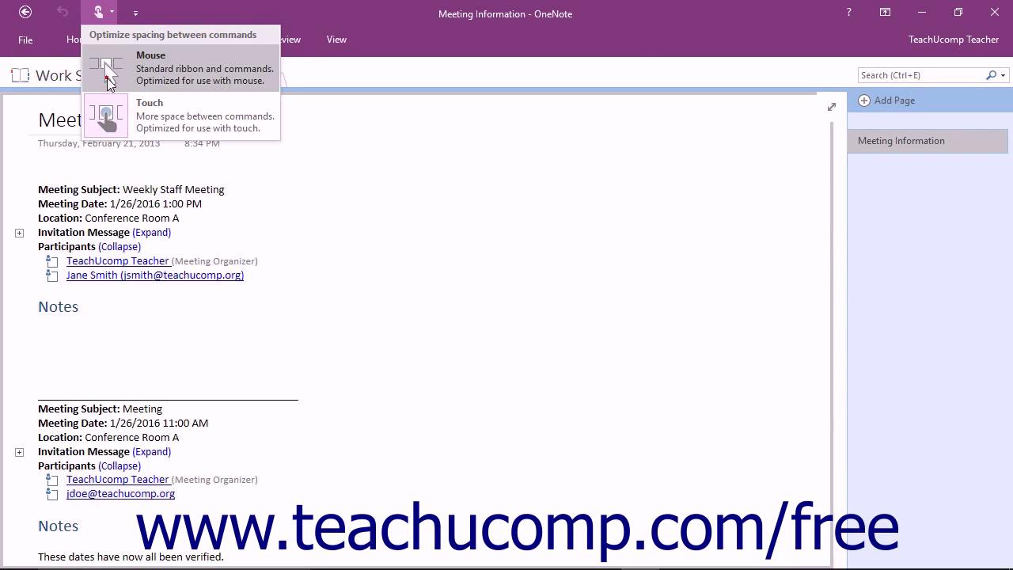
{"action": "left_click", "coordinate": [110, 70]}
{"action": "left_click", "coordinate": [78, 40]}
{"action": "left_click", "coordinate": [79, 41]}
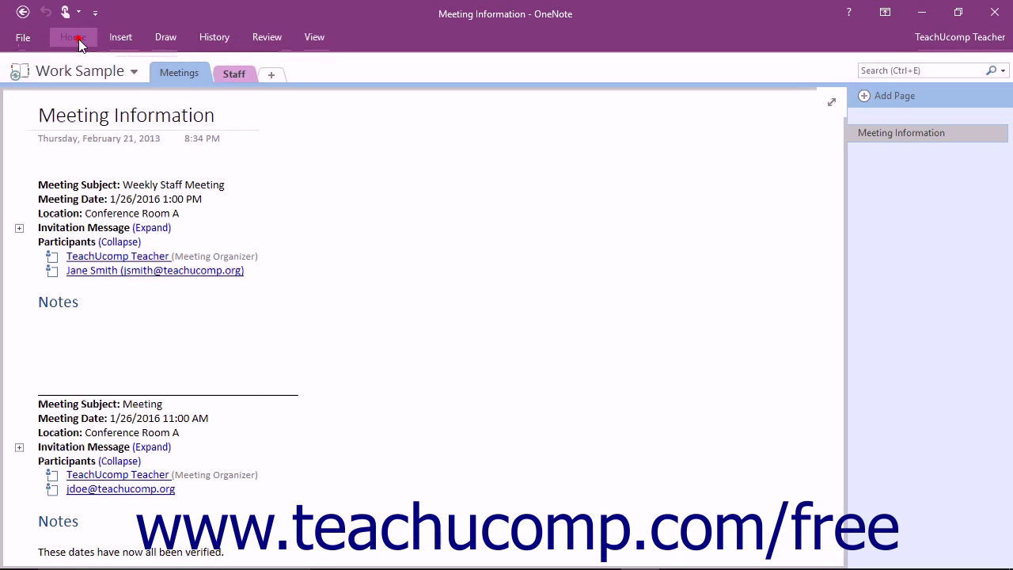